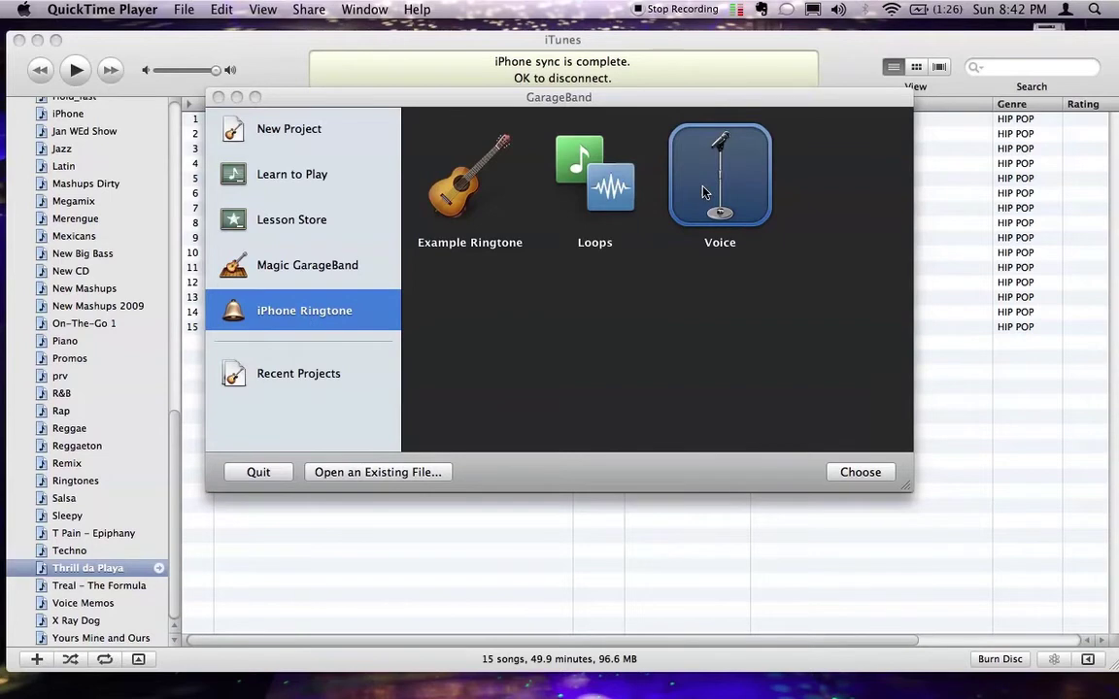
- Create the My Song 5 Voice ringtone project and delete its default Male Basic vocal track
double_click(705, 191)
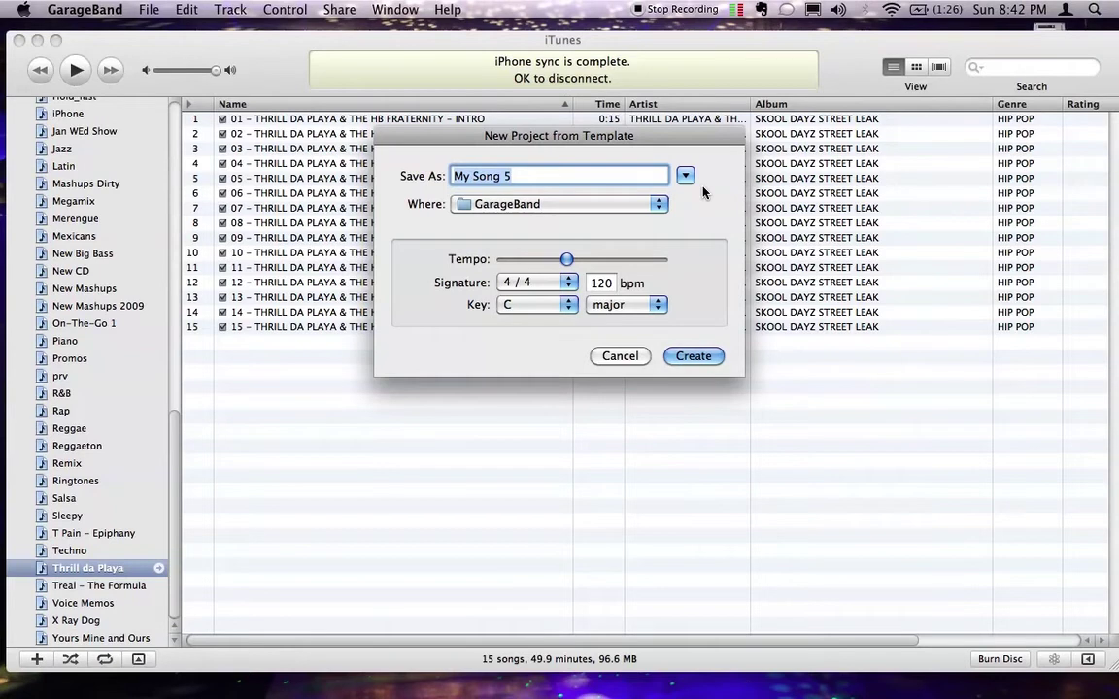
click(681, 356)
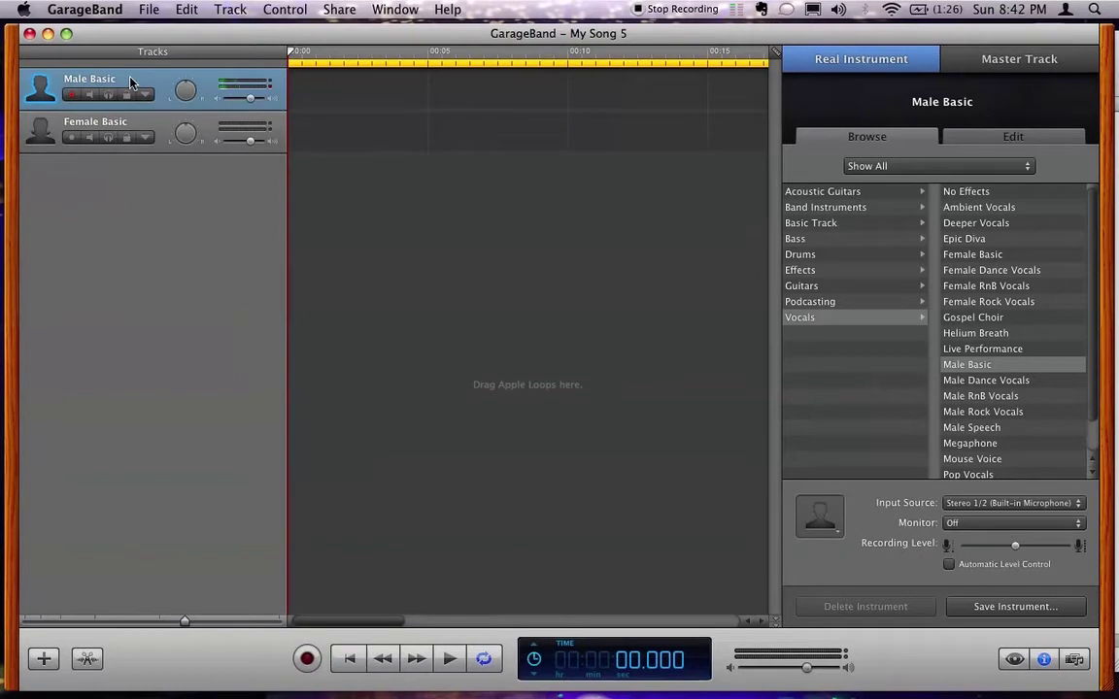
key(super+BackSpace)
key(super+BackSpace)
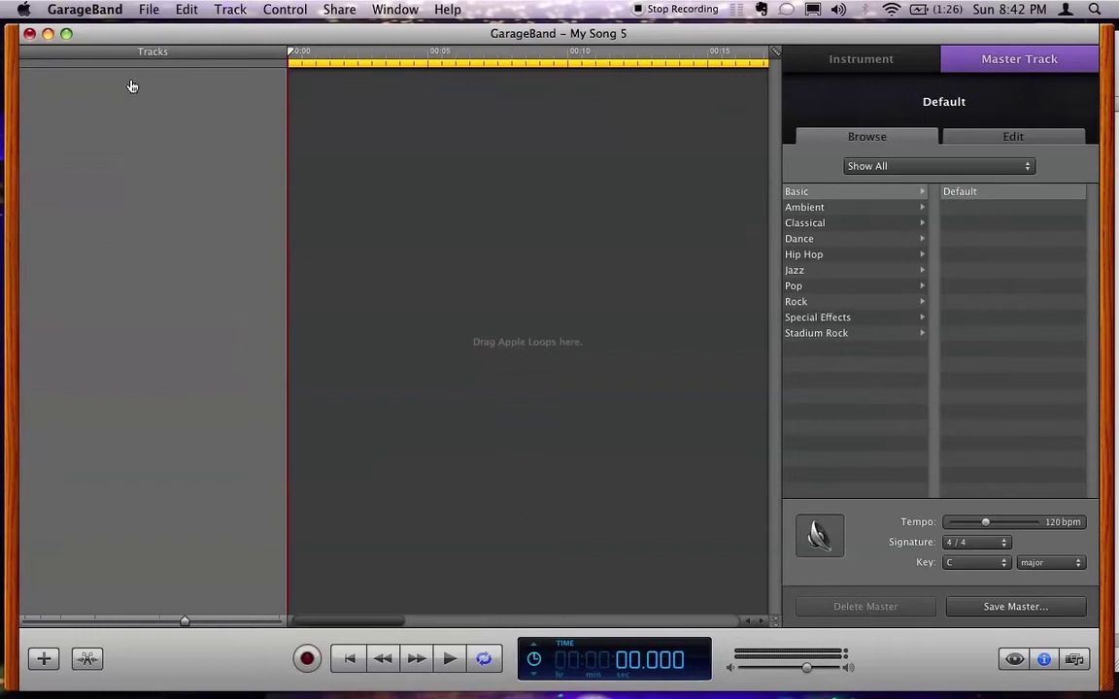
key(super+Tab)
key(super+Tab)
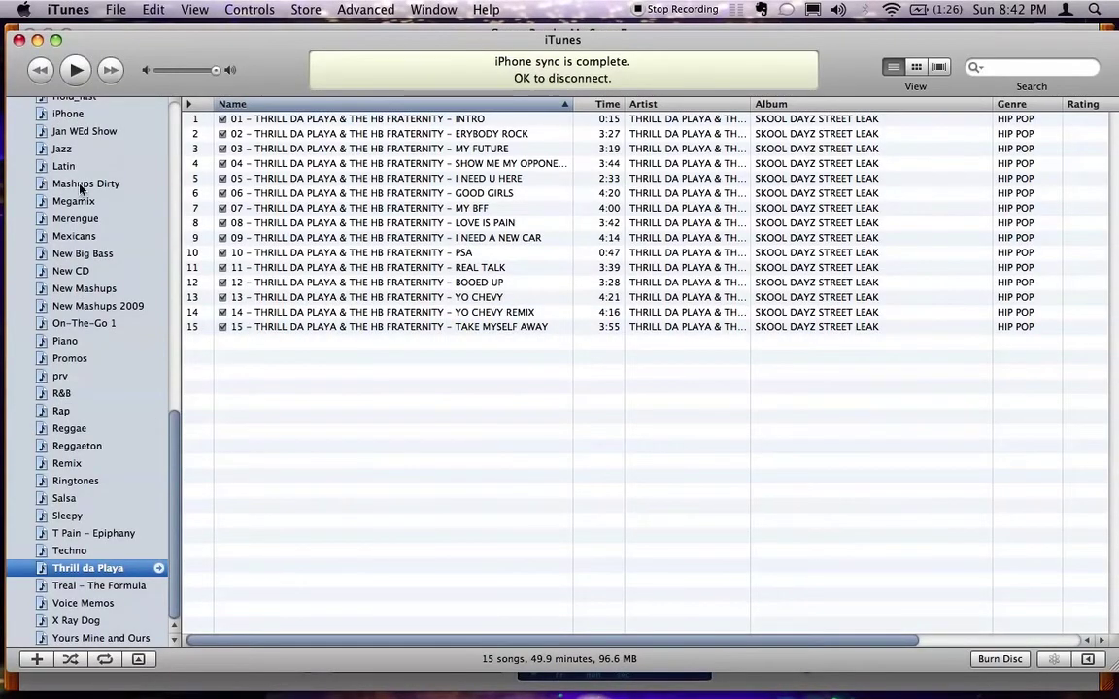
- Preview 'Show Me My Opponent' in iTunes, then drag it into My Song 5 as an audio track
scroll(79, 189, up, 10)
scroll(80, 188, down, 10)
drag(361, 39, 699, 65)
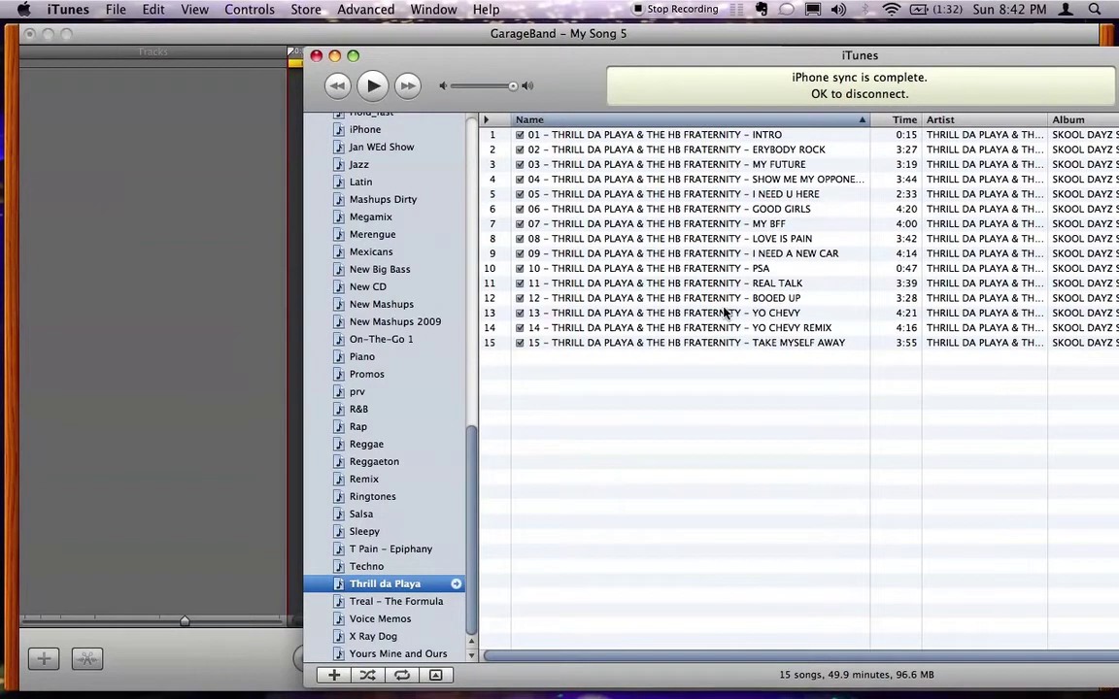
double_click(730, 182)
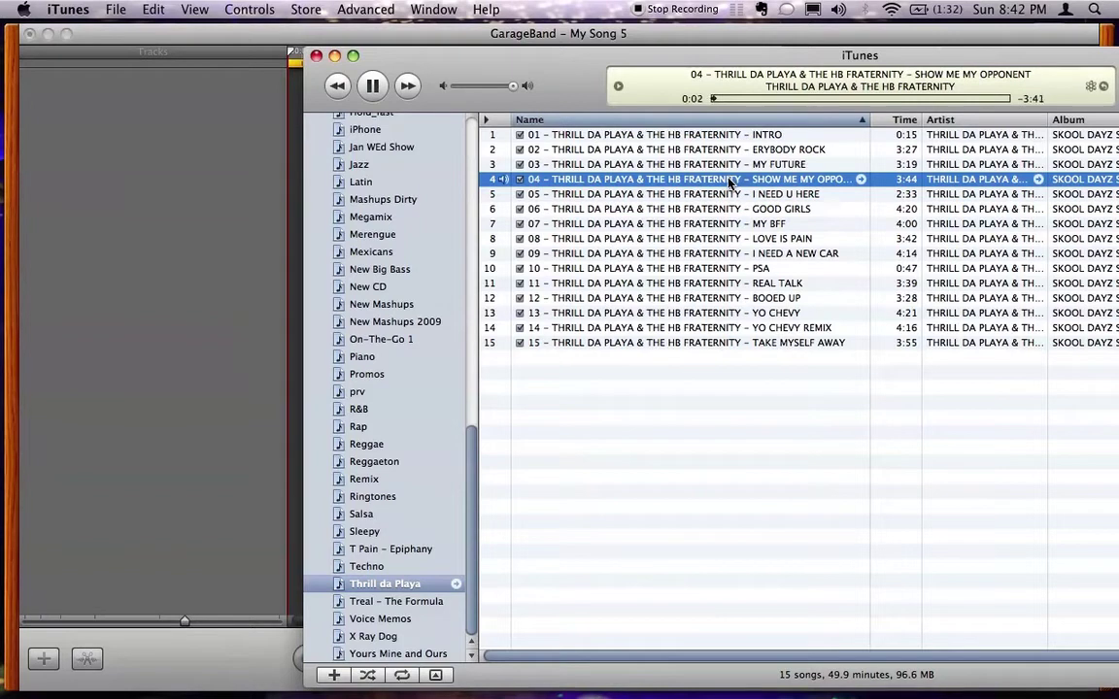
key(space)
drag(594, 179, 133, 102)
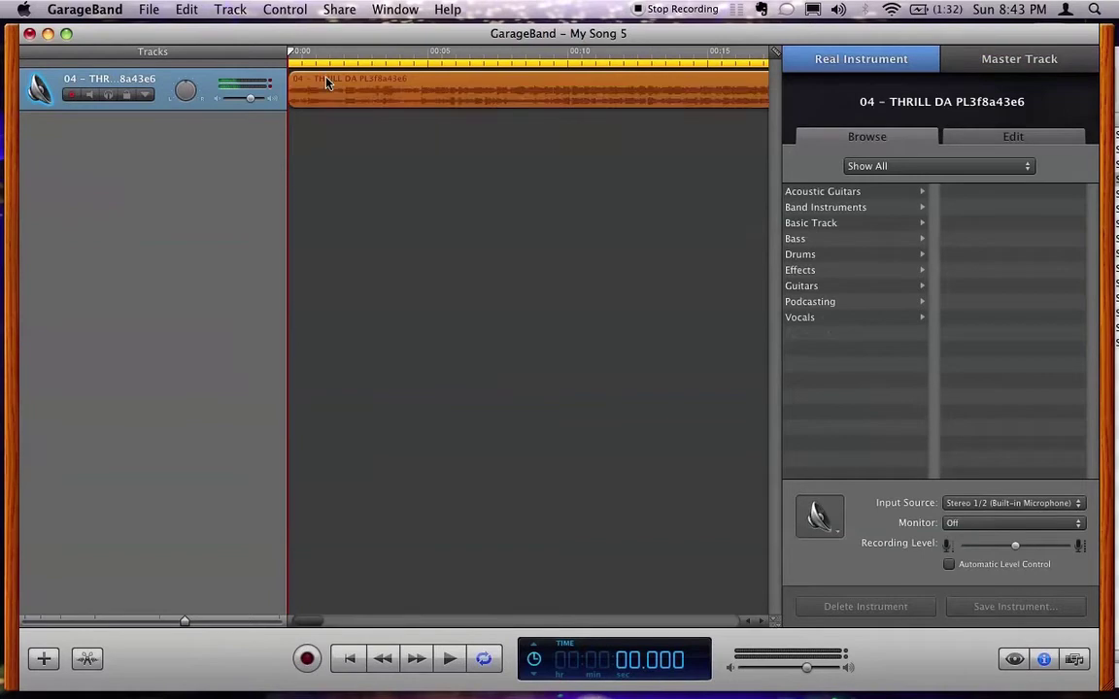
- Open the song's region in the Audio Region editor, trim its start slightly, and play it back
double_click(313, 91)
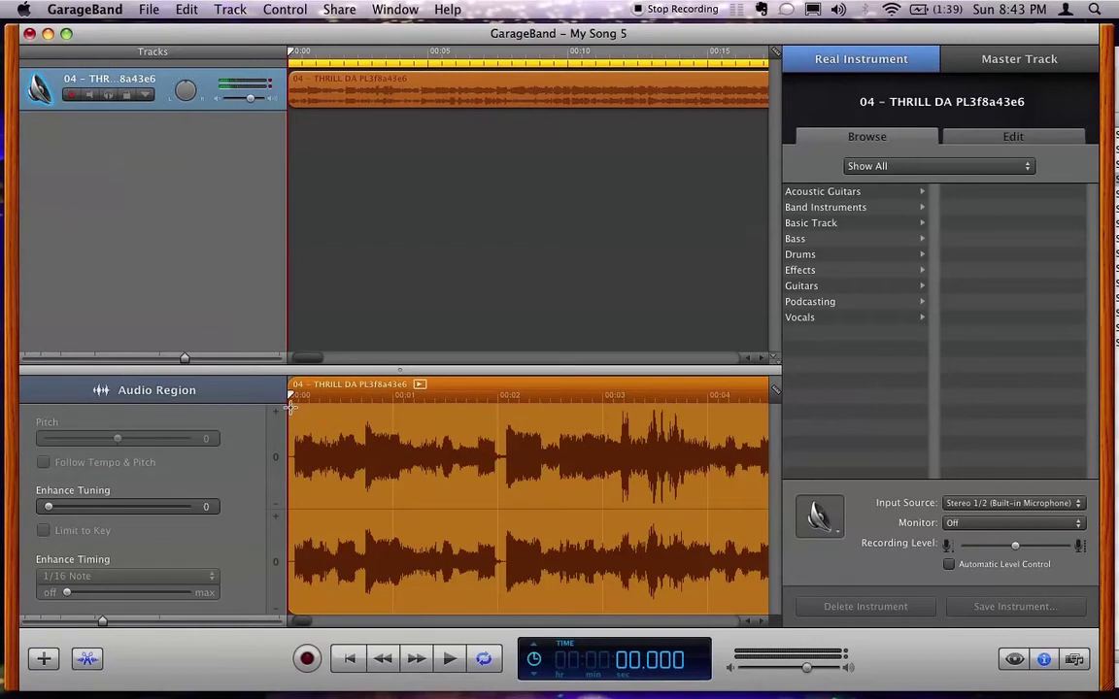
click(270, 404)
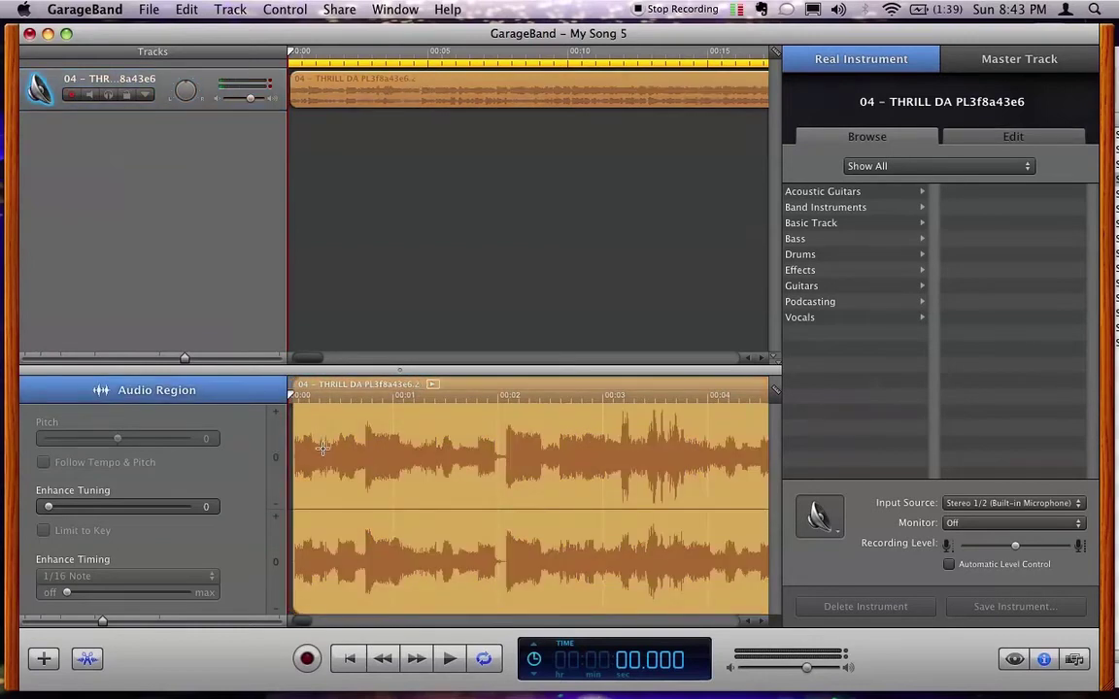
drag(292, 418, 295, 419)
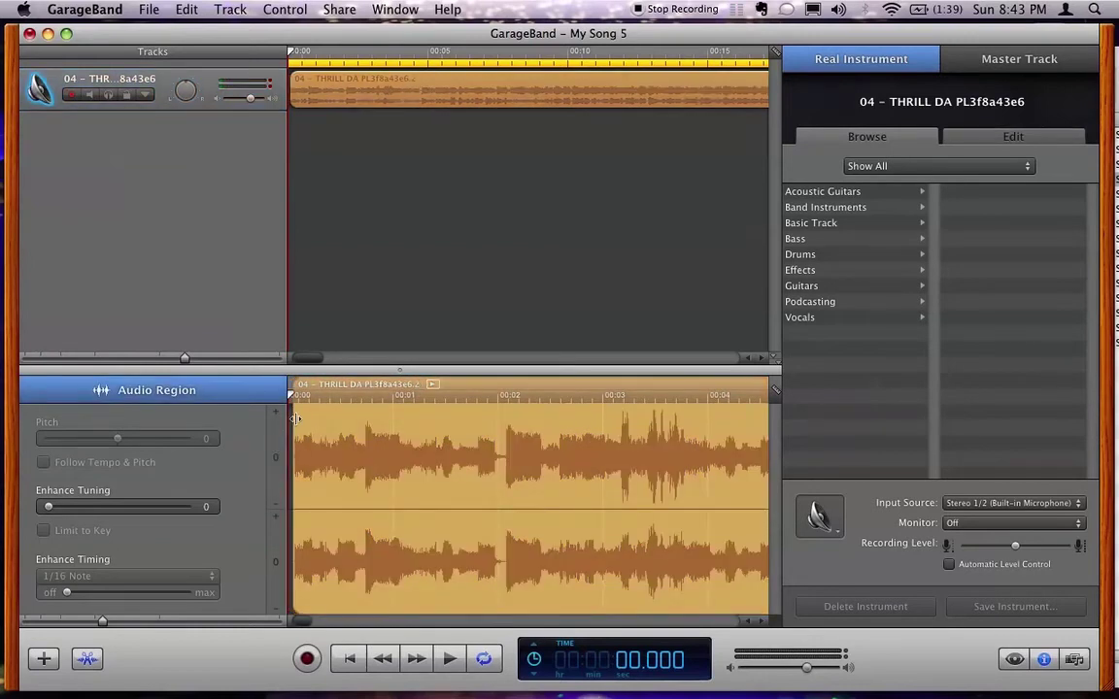
click(326, 80)
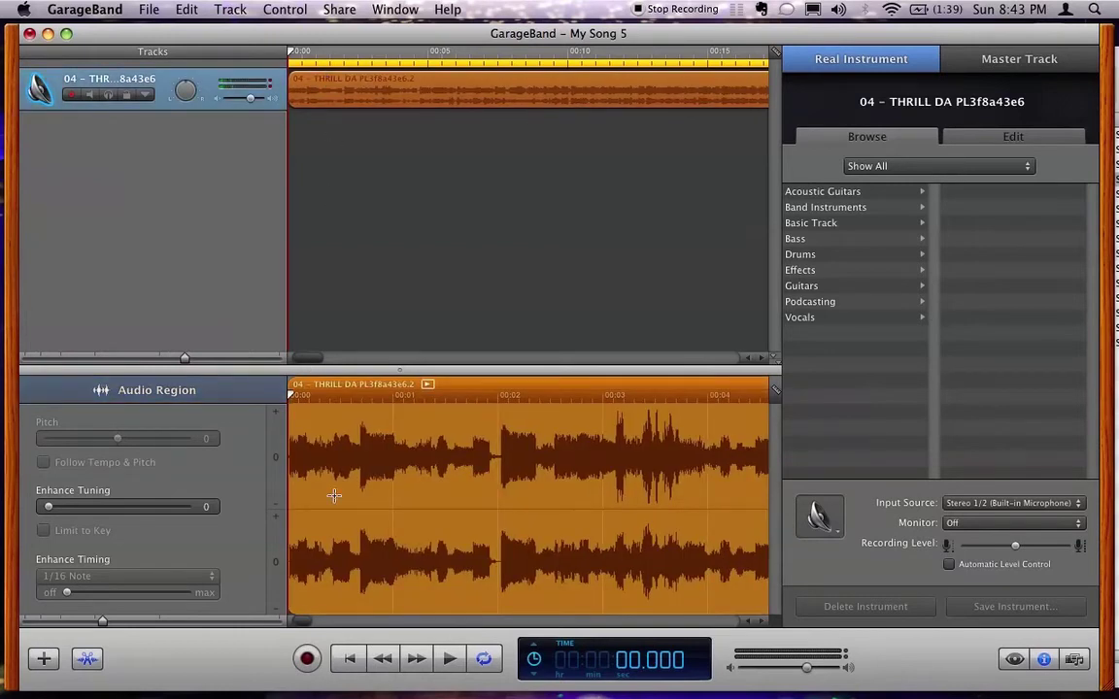
click(444, 662)
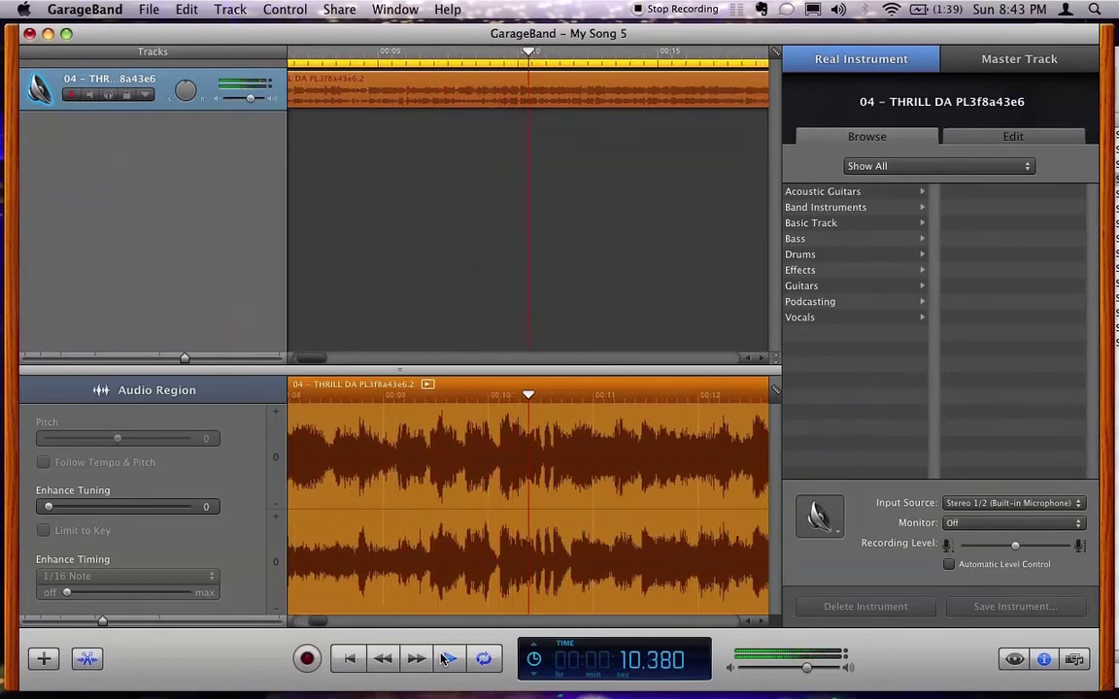
- Stop playback, place the playhead near 10.76 seconds, and end the yellow cycle region there
click(445, 660)
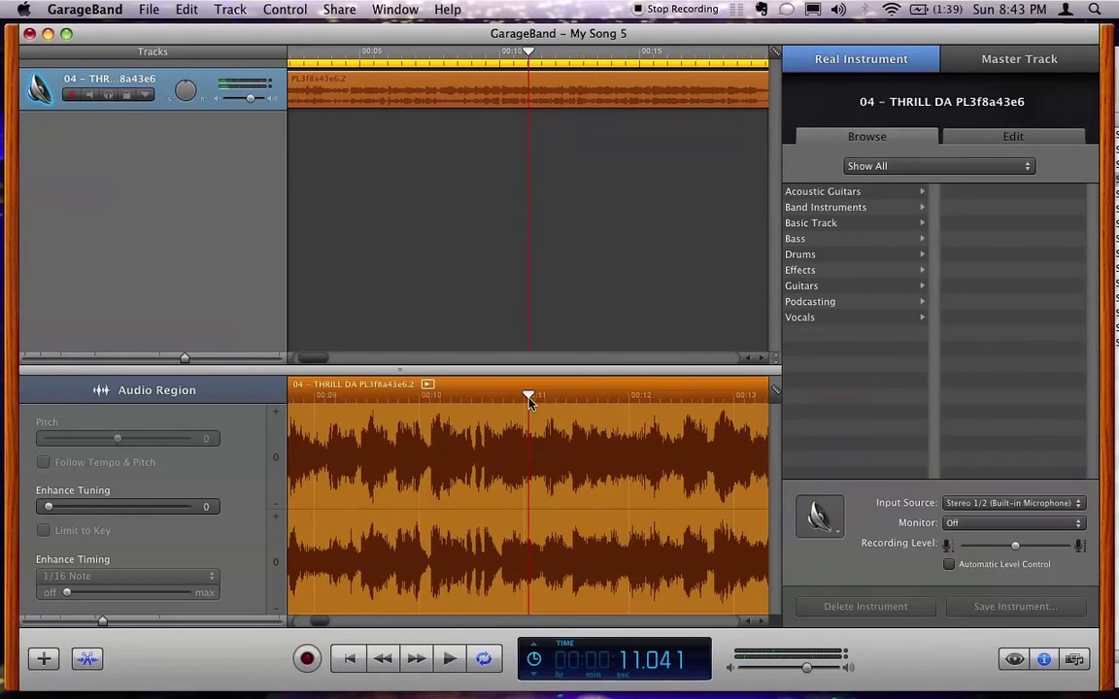
drag(526, 394, 503, 398)
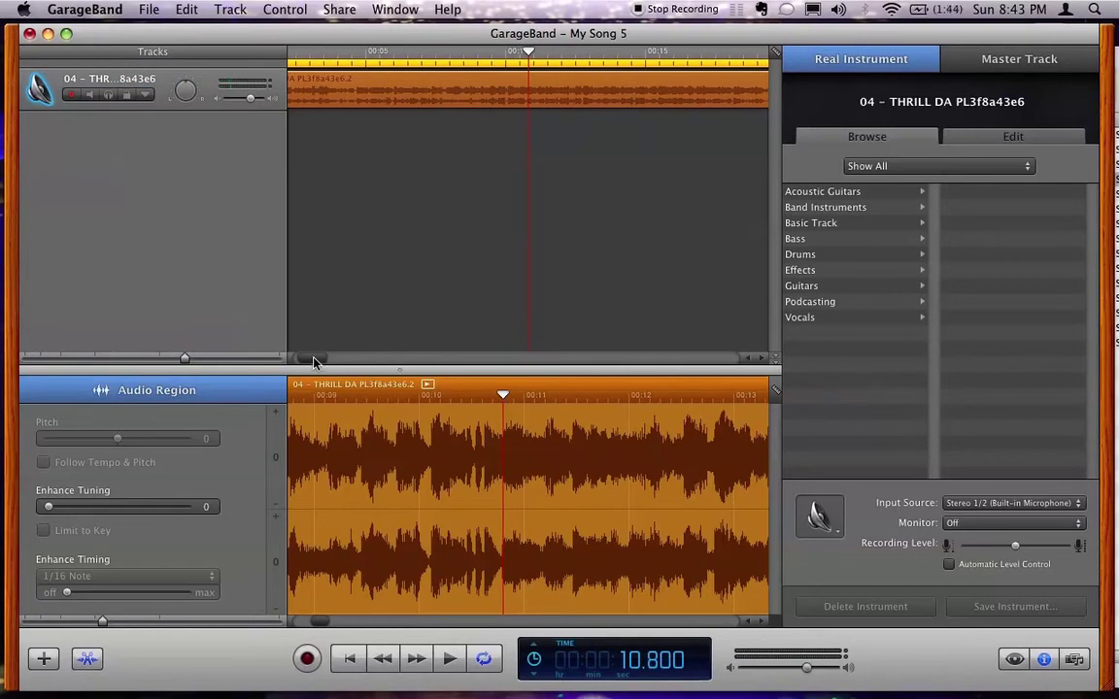
drag(313, 361, 327, 362)
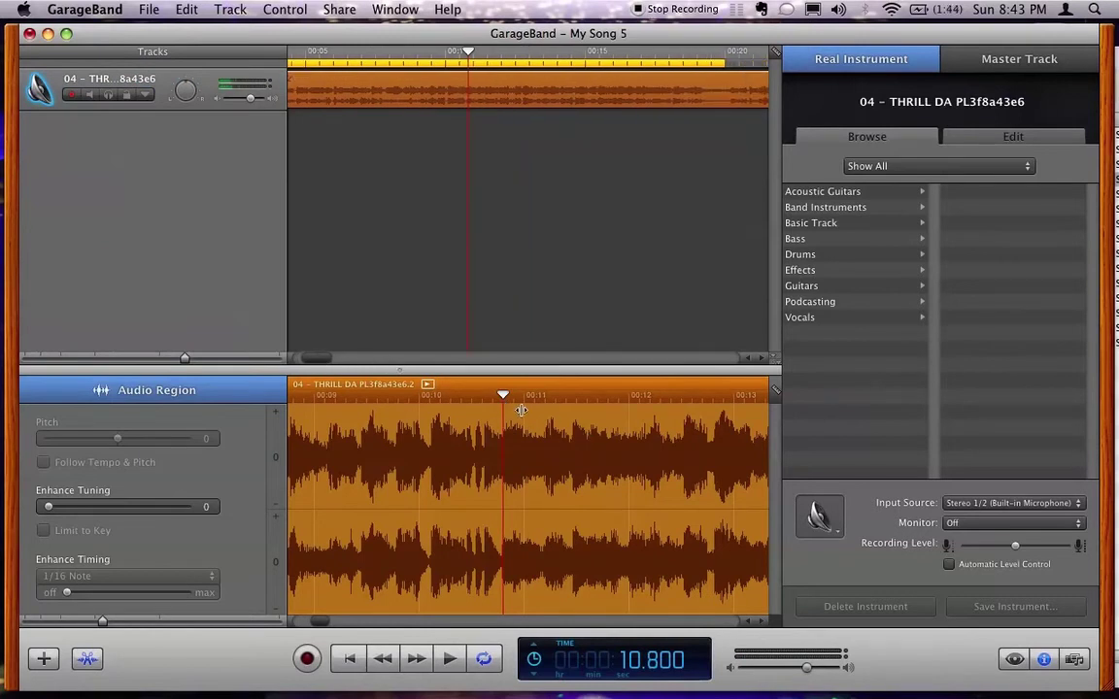
mouse_move(504, 398)
mouse_down()
mouse_move(548, 396)
mouse_move(502, 406)
mouse_up()
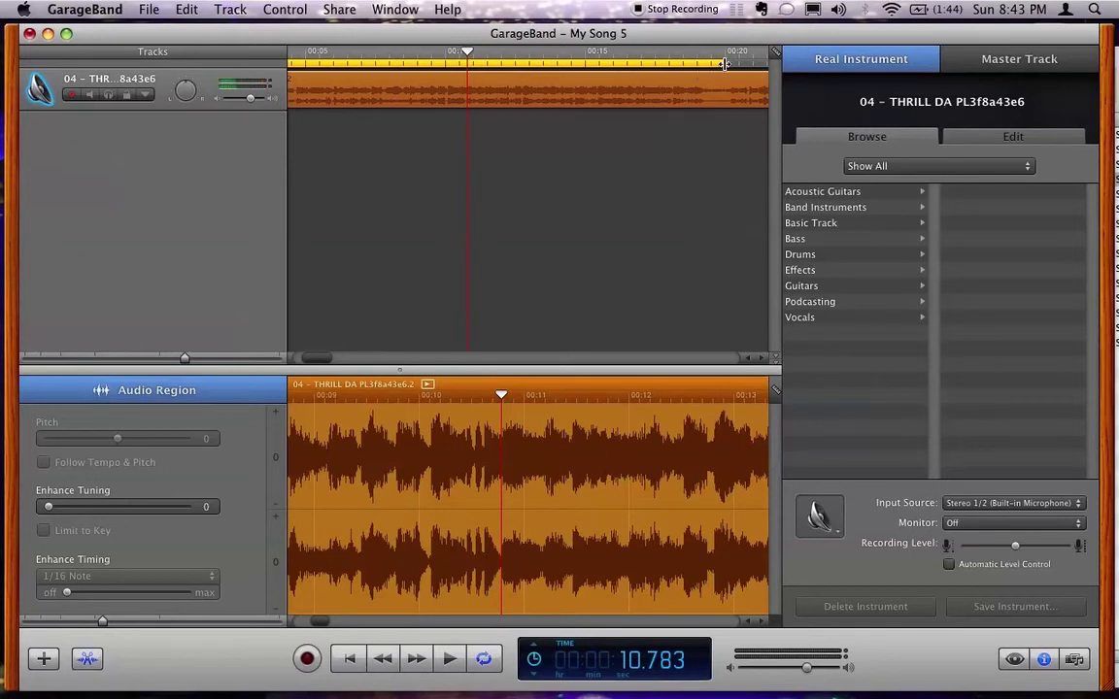
drag(723, 64, 468, 66)
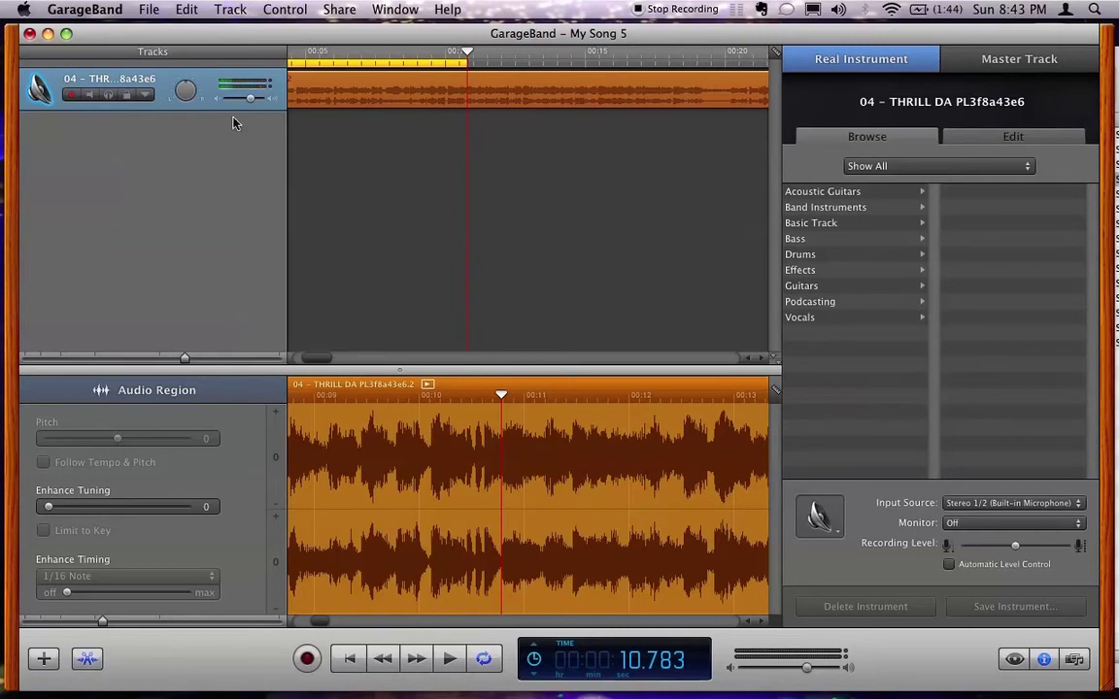
- Send My Song 5 to iTunes with Share > Send Ringtone to iTunes
click(148, 8)
mouse_move(264, 8)
mouse_move(339, 9)
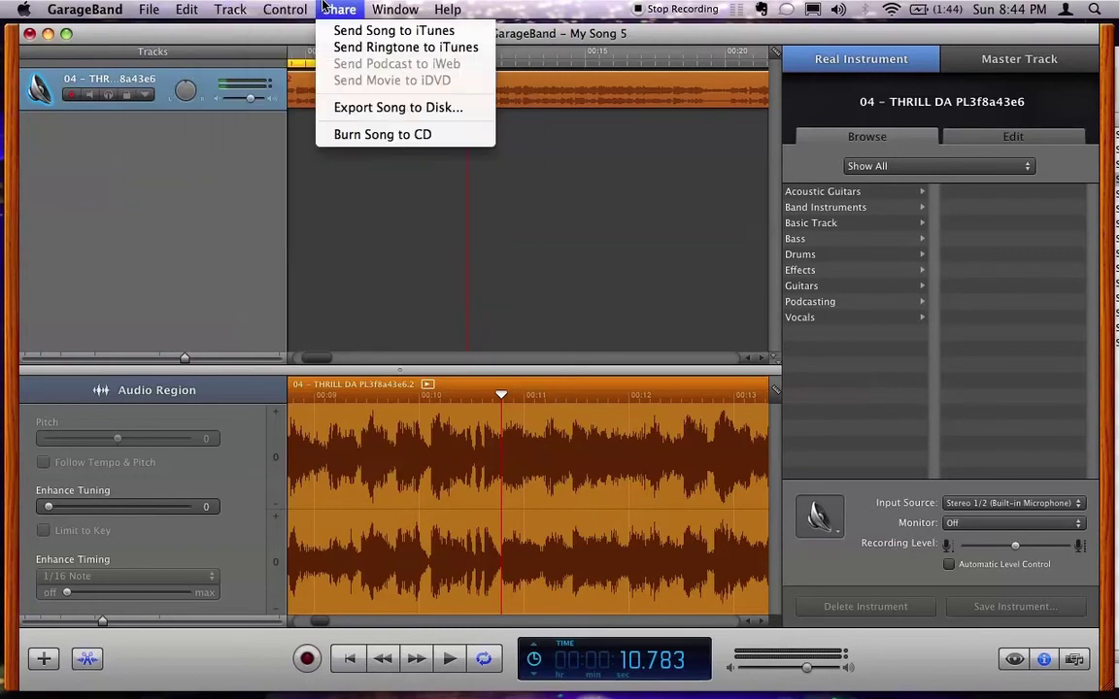
click(343, 49)
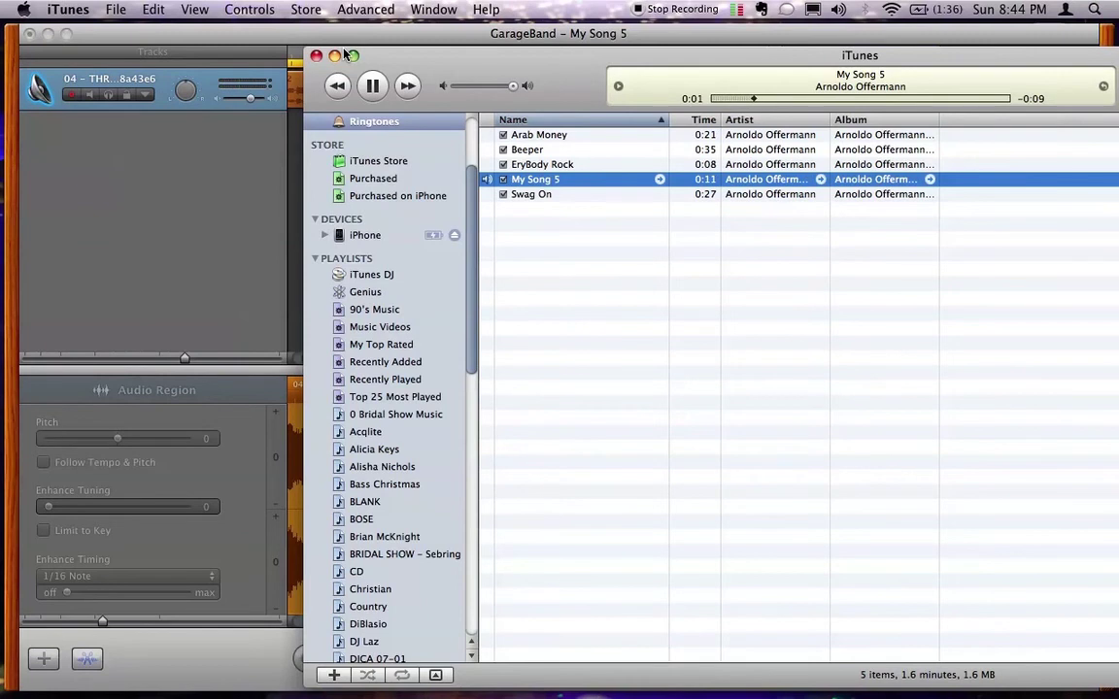
- Pause and resume the My Song 5 ringtone preview in the iTunes Ringtones list
key(space)
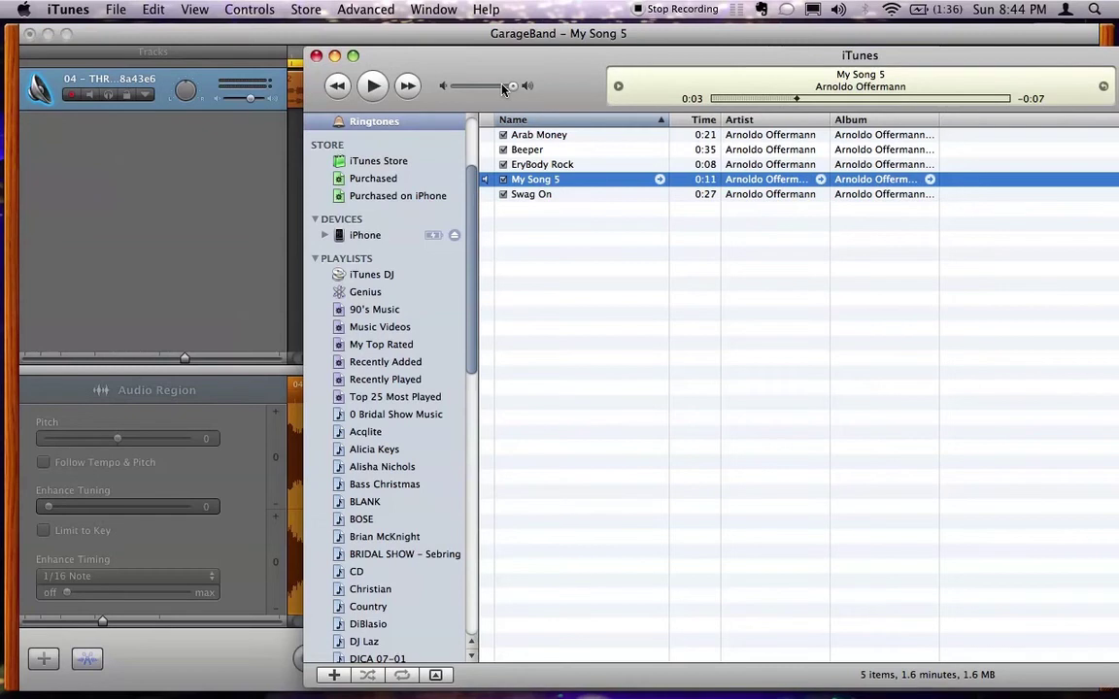
key(space)
key(space)
- Rename the My Song 5 ringtone to 'Show Me My Opponent', then play and pause it
click(549, 182)
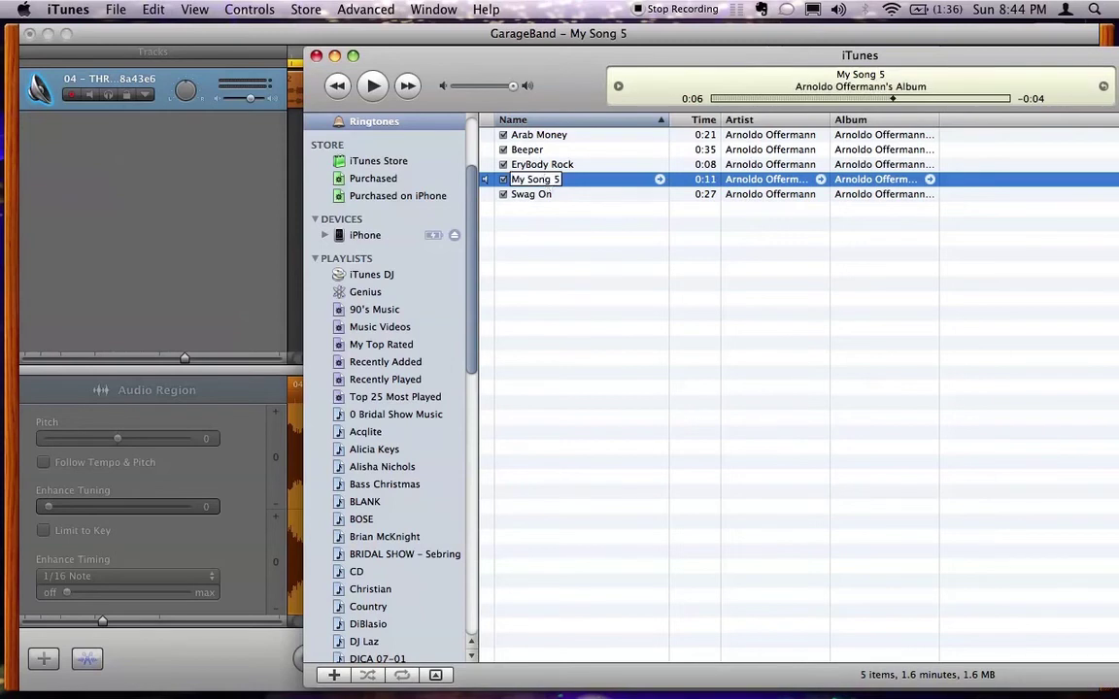
text(Show Me My p)
key(BackSpace)
text(Opponent)
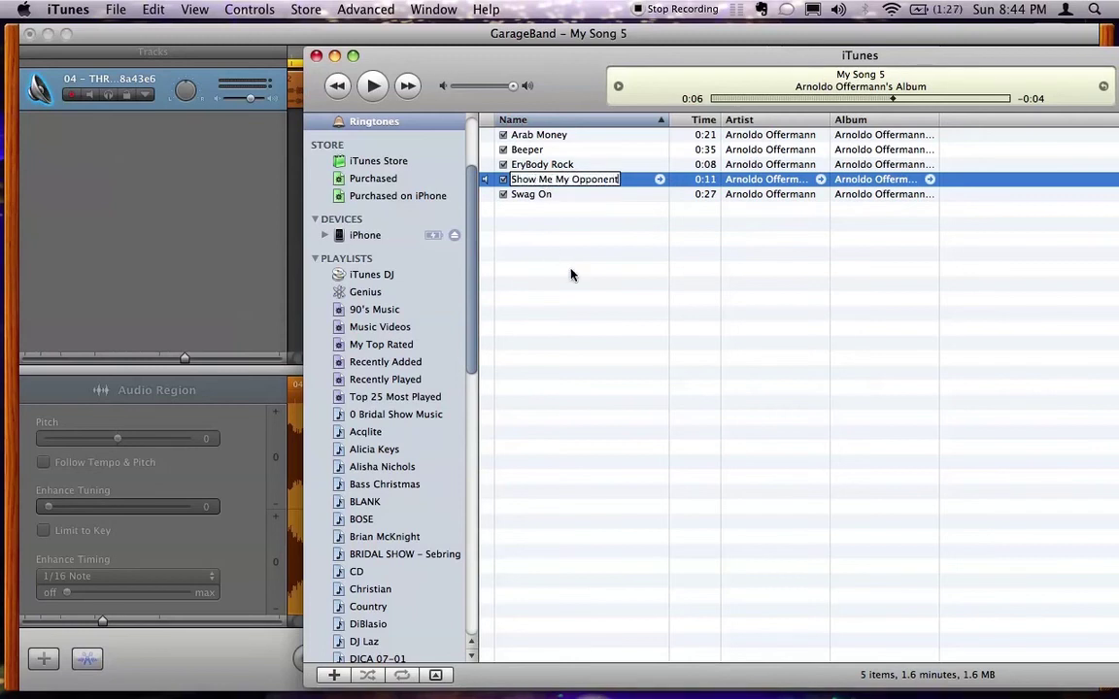
click(571, 274)
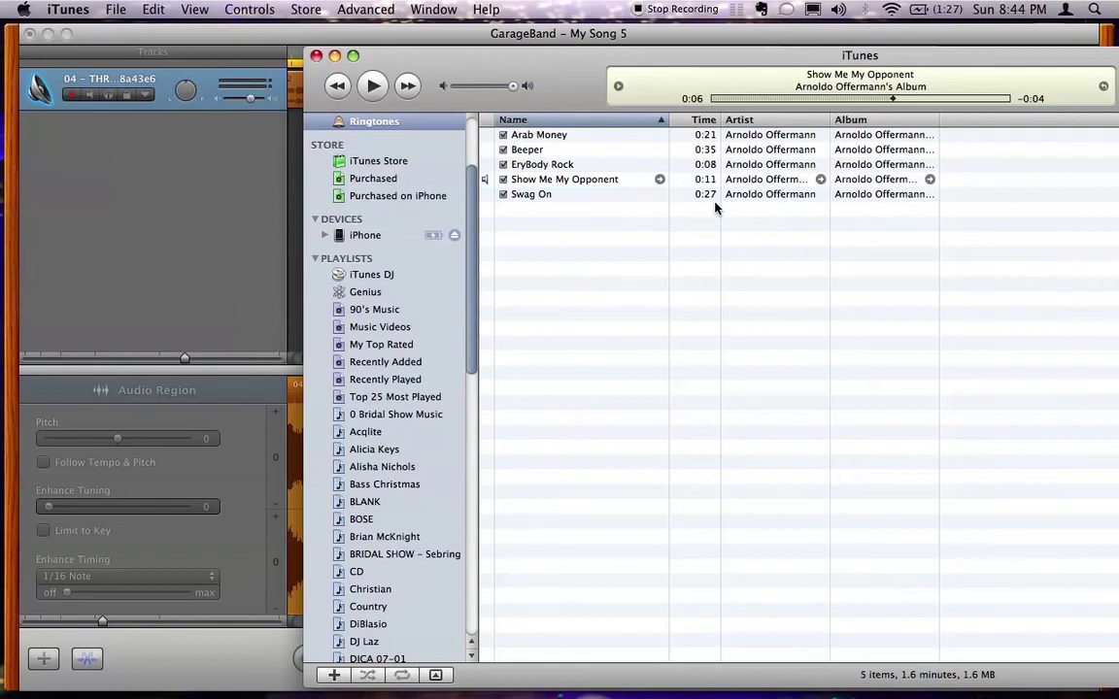
click(372, 85)
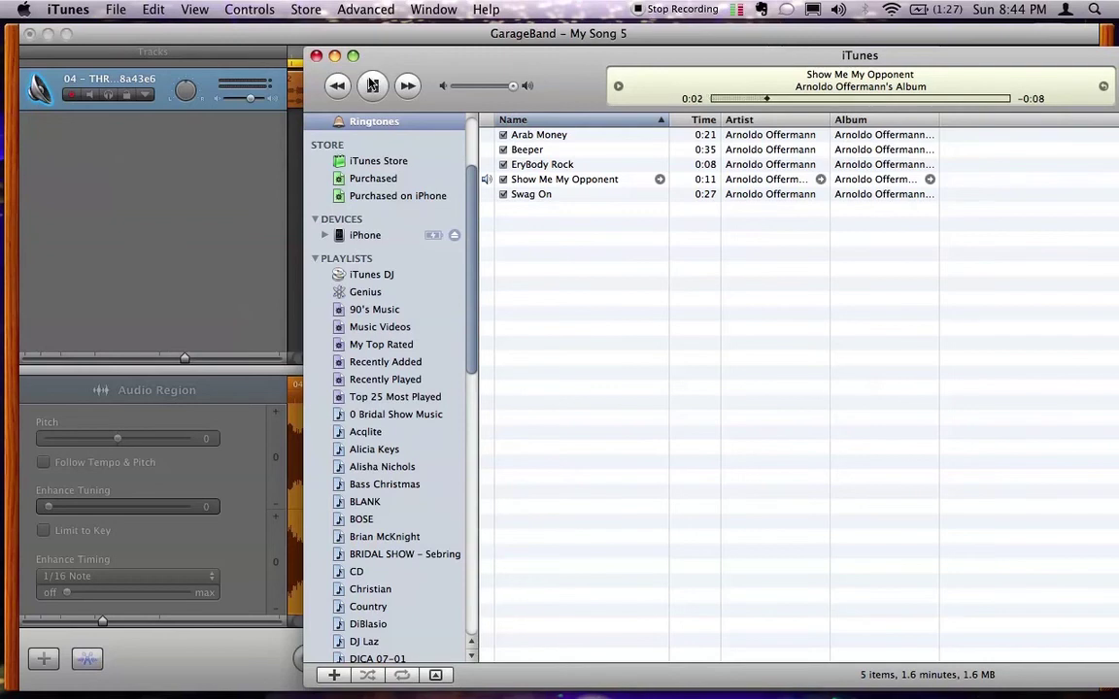
click(372, 85)
- Select the iPhone under Devices to show its Ringtones sync settings with All ringtones
click(367, 236)
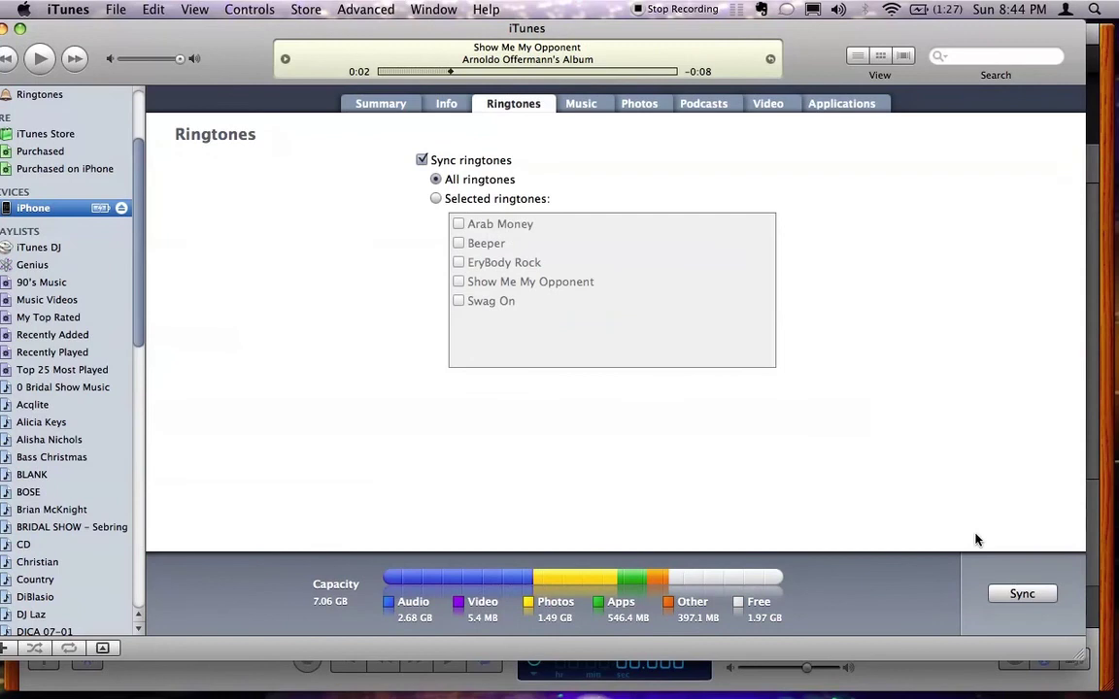